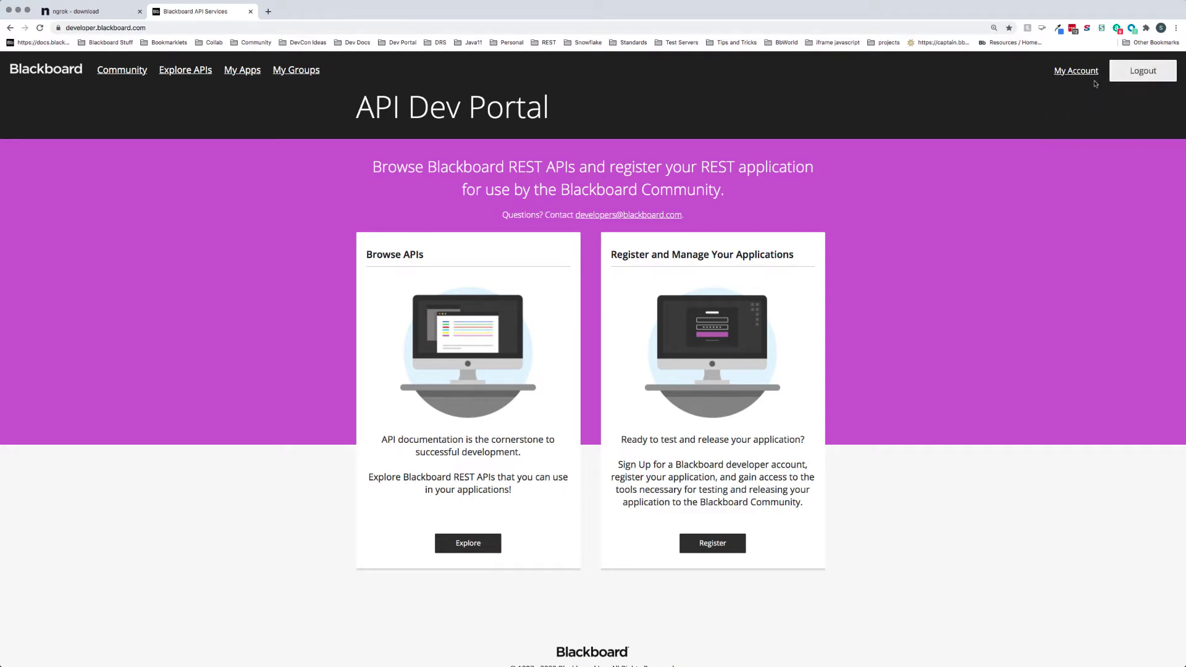
View the developer account details and close them without saving changes
{"action": "left_click", "coordinate": [1076, 73]}
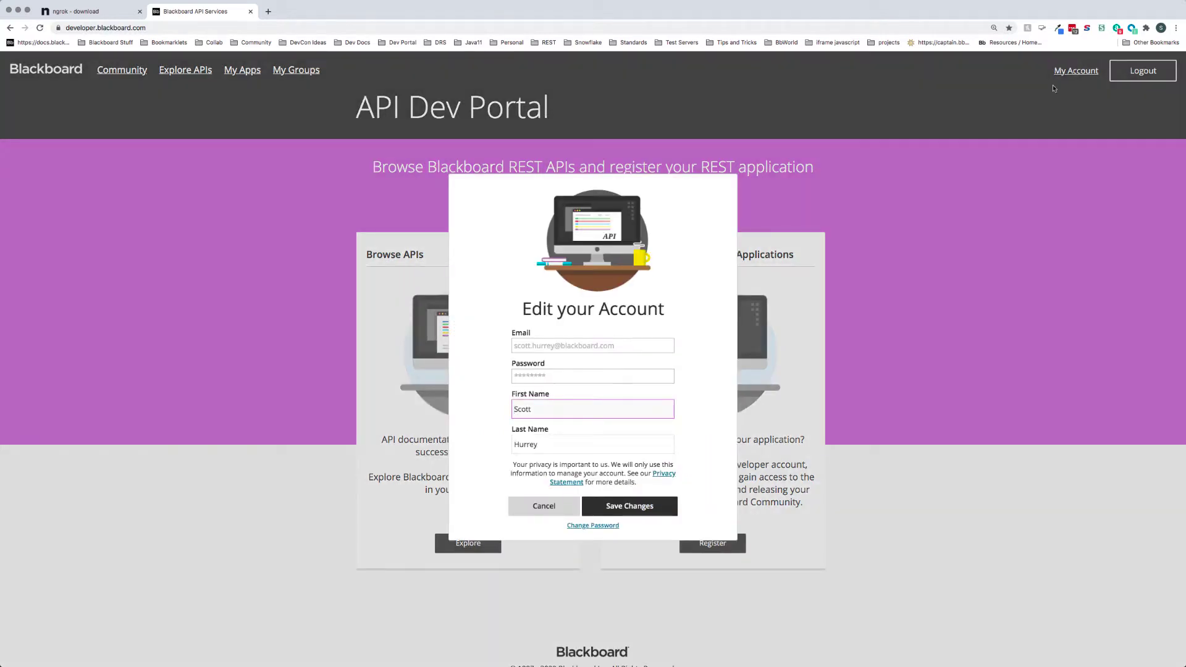
{"action": "left_click", "coordinate": [556, 507]}
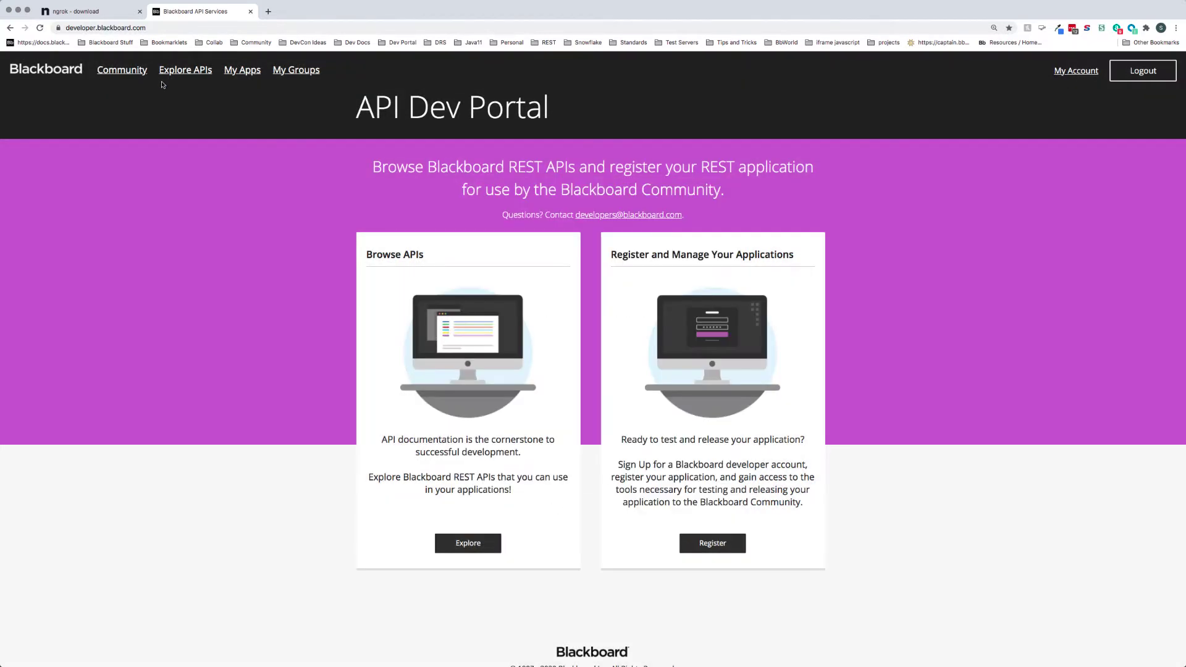
Start registering a new application from your own applications, with UEF Tutorial as both its name and description
{"action": "left_click", "coordinate": [248, 74]}
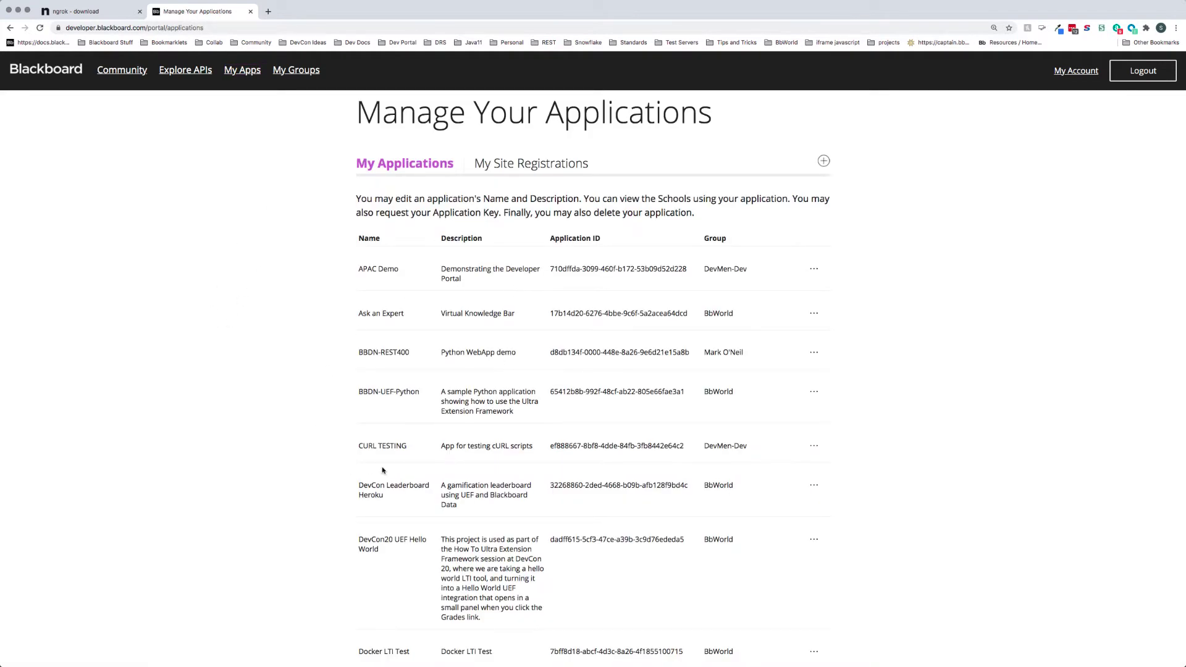
{"action": "left_click", "coordinate": [826, 162]}
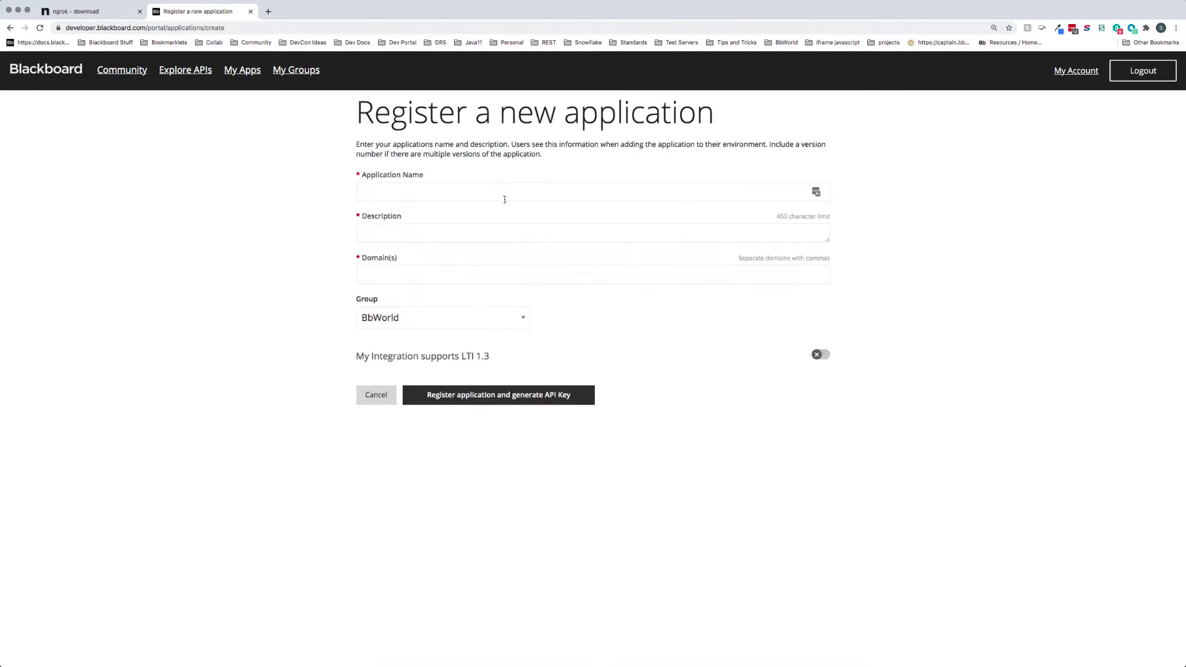
{"action": "left_click", "coordinate": [496, 192]}
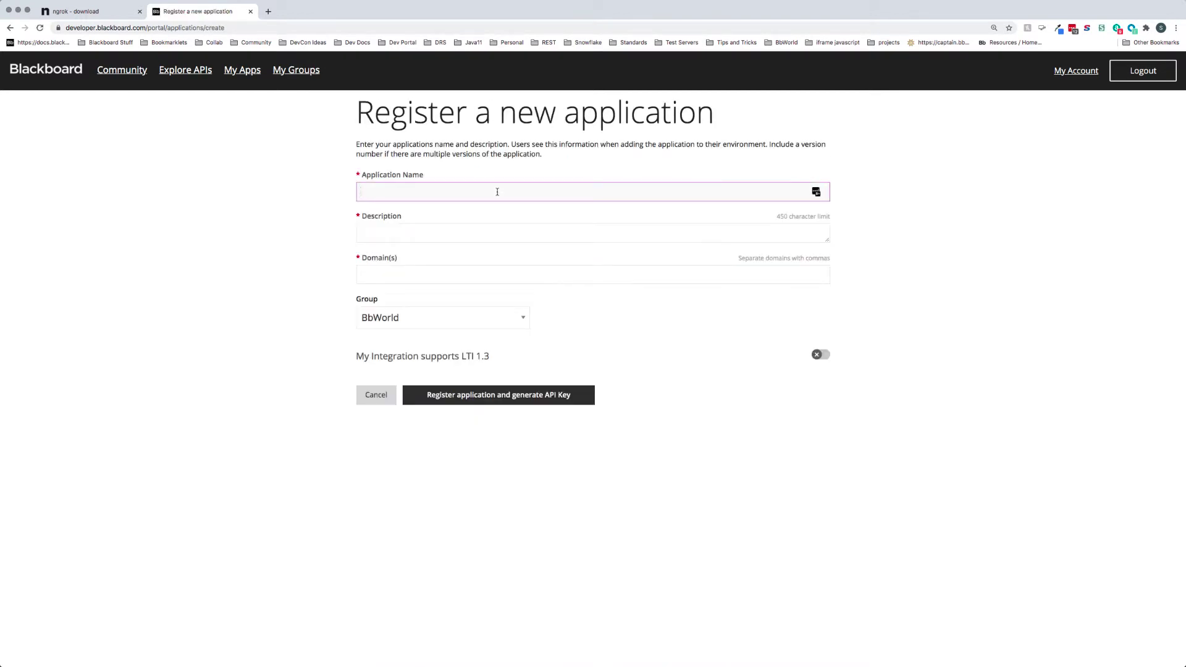
{"action": "type", "text": "UEF Tutorial"}
{"action": "left_click", "coordinate": [532, 233]}
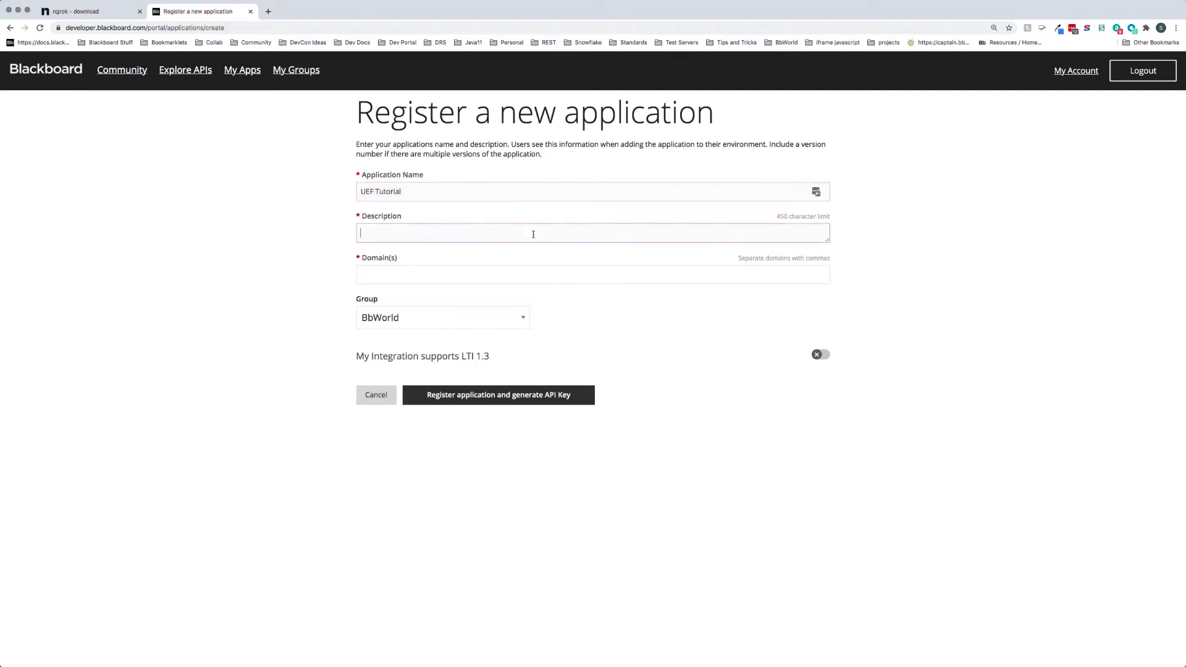
{"action": "triple_click", "coordinate": [426, 193]}
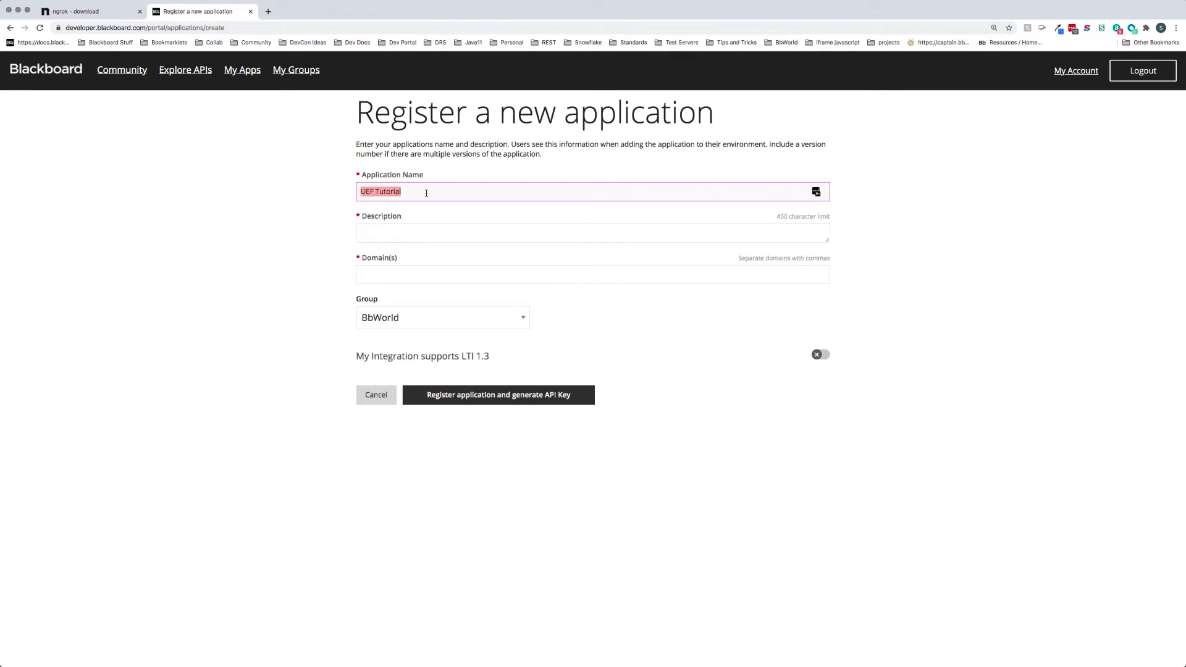
{"action": "key", "text": "super+c"}
{"action": "left_click", "coordinate": [417, 231]}
{"action": "key", "text": "super+v"}
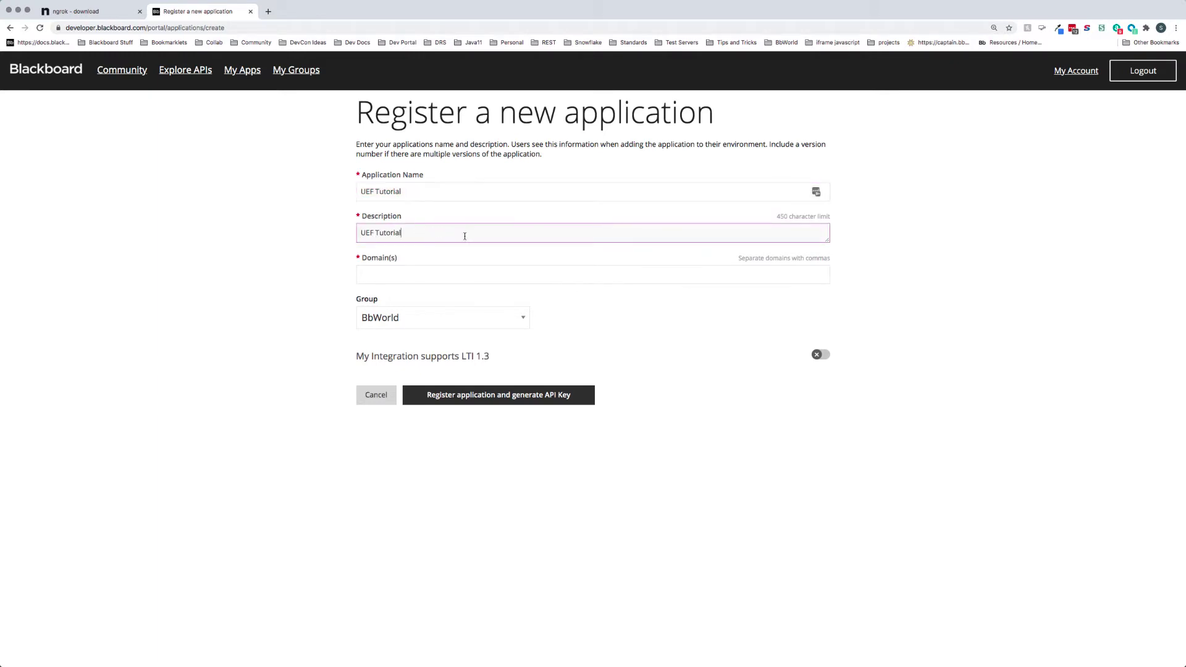
Set the application's domain to ngrok.io
{"action": "left_click", "coordinate": [421, 276]}
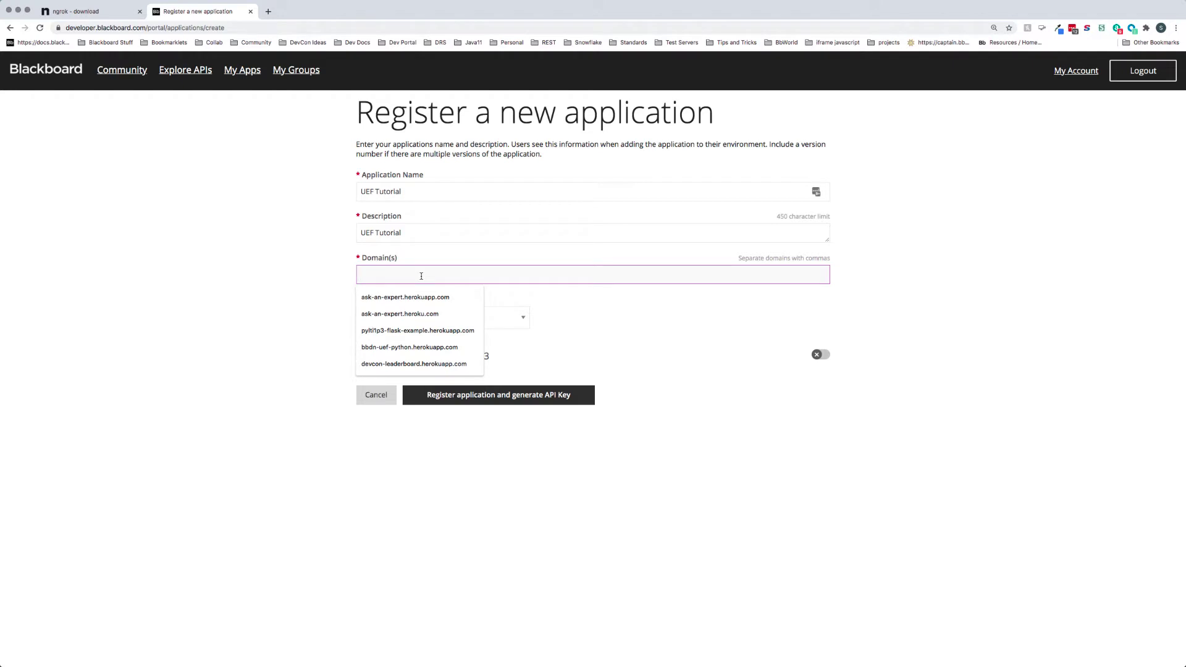
{"action": "type", "text": "http"}
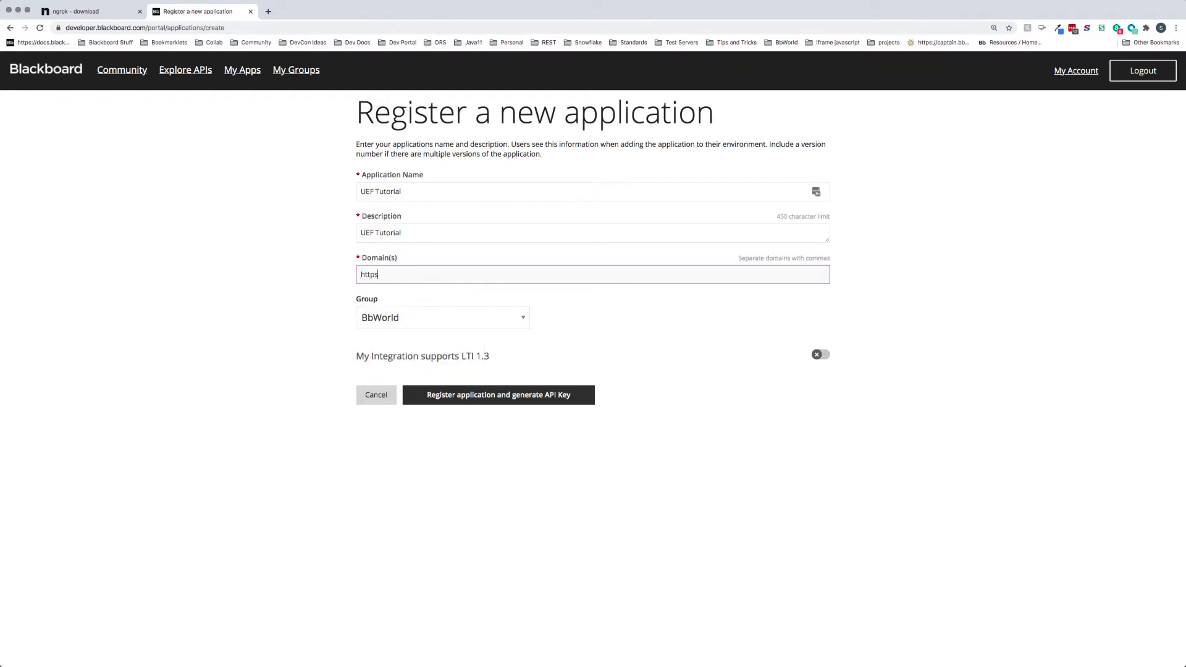
{"action": "type", "text": "s"}
{"action": "key", "text": "BackSpace"}
{"action": "key", "text": "BackSpace"}
{"action": "key", "text": "BackSpace"}
{"action": "key", "text": "BackSpace"}
{"action": "key", "text": "BackSpace"}
{"action": "type", "text": "ng"}
{"action": "key", "text": "BackSpace"}
{"action": "key", "text": "BackSpace"}
{"action": "type", "text": "ngrok.io"}
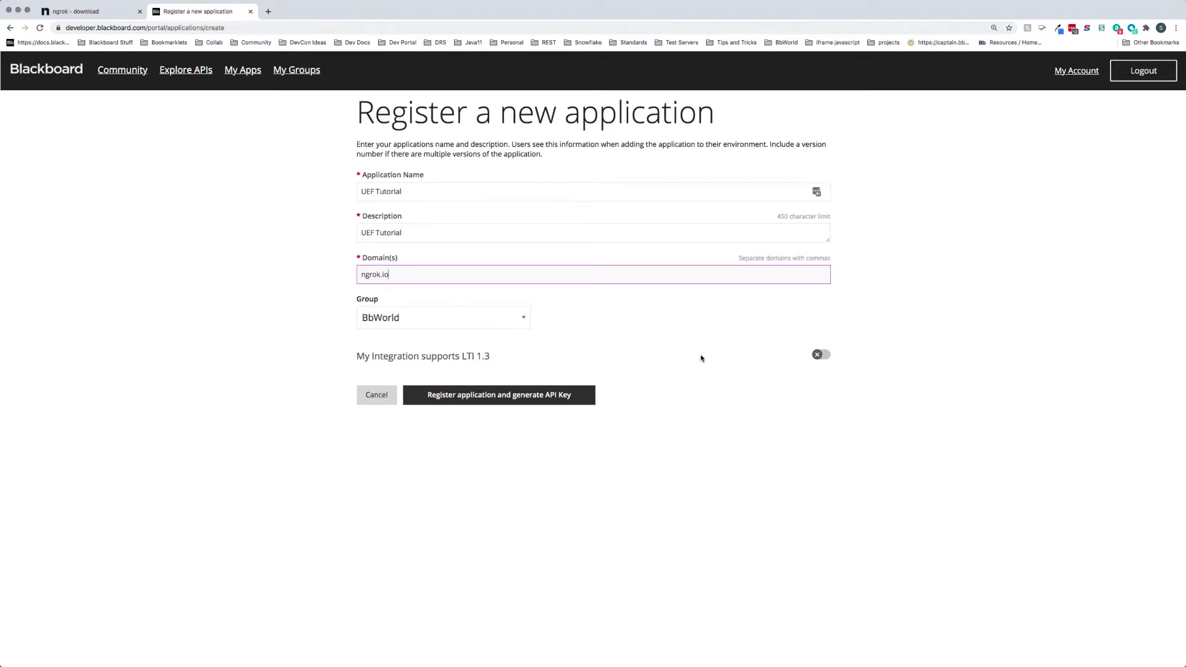
Turn on LTI 1.3 support for the integration and make the Login Initiation URL ready for entry
{"action": "left_click", "coordinate": [822, 357]}
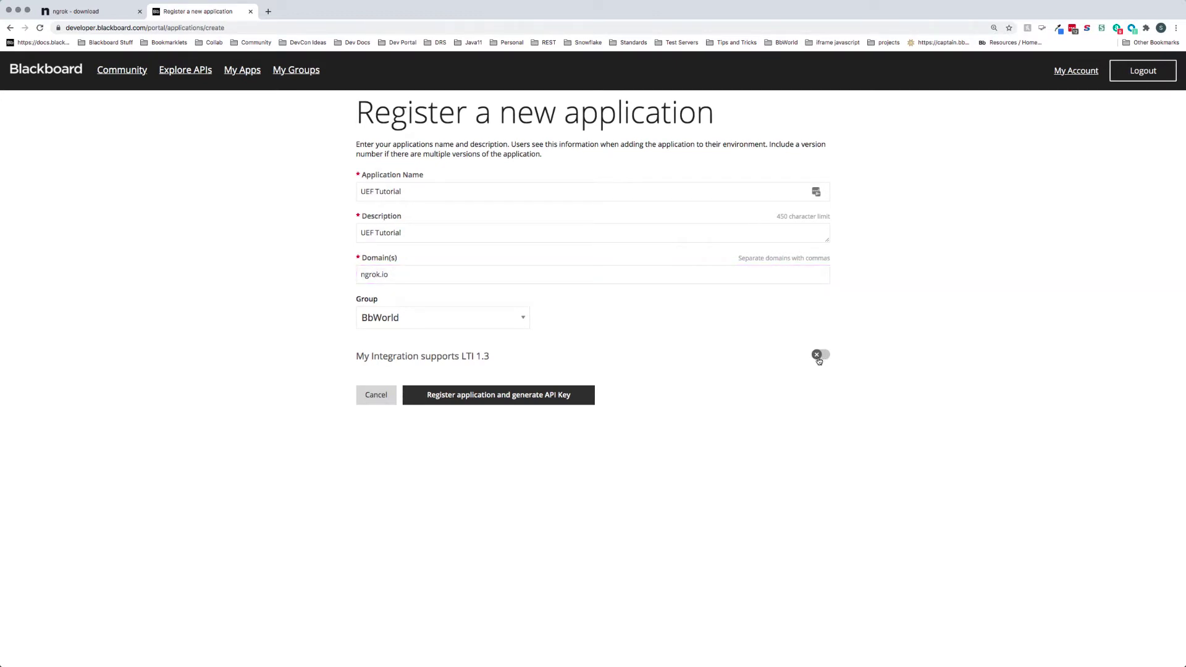
{"action": "left_click", "coordinate": [822, 357]}
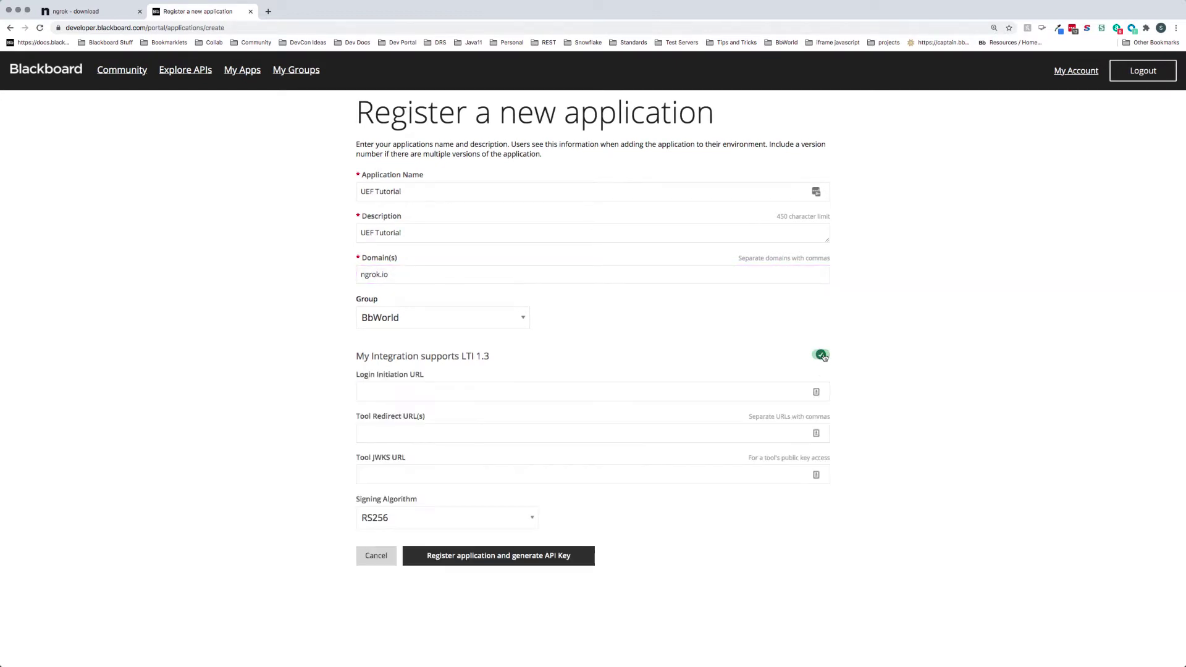
{"action": "left_click", "coordinate": [496, 393]}
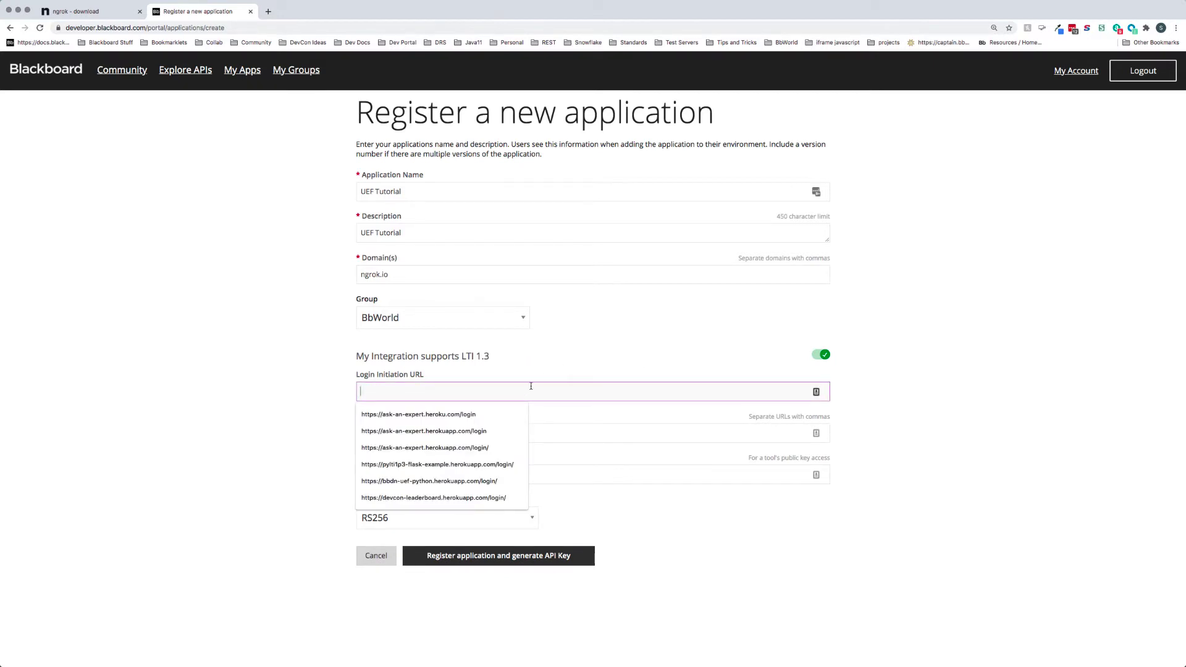
{"action": "key", "text": "super+v"}
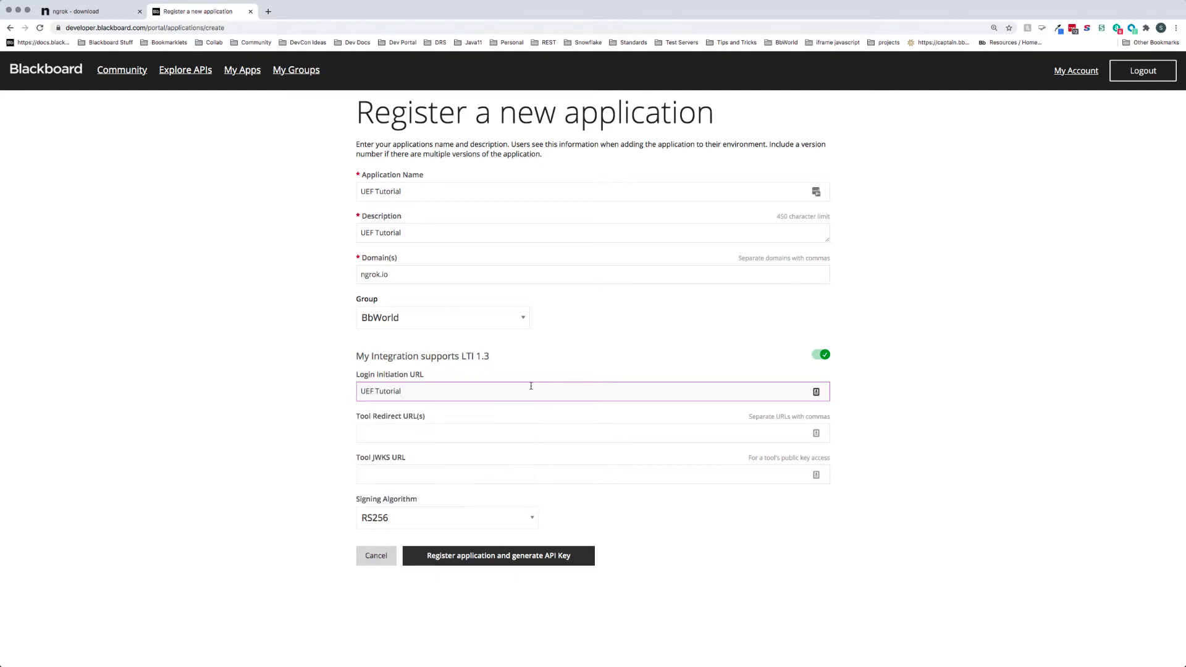
{"action": "key", "text": "BackSpace"}
{"action": "key", "text": "BackSpace"}
{"action": "key", "text": "BackSpace"}
{"action": "key", "text": "BackSpace"}
{"action": "key", "text": "BackSpace"}
Switch to Visual Studio Code and copy the https forwarding address of the ngrok tunnel from the terminal
{"action": "key", "text": "super+Tab"}
{"action": "key", "text": "super+Tab"}
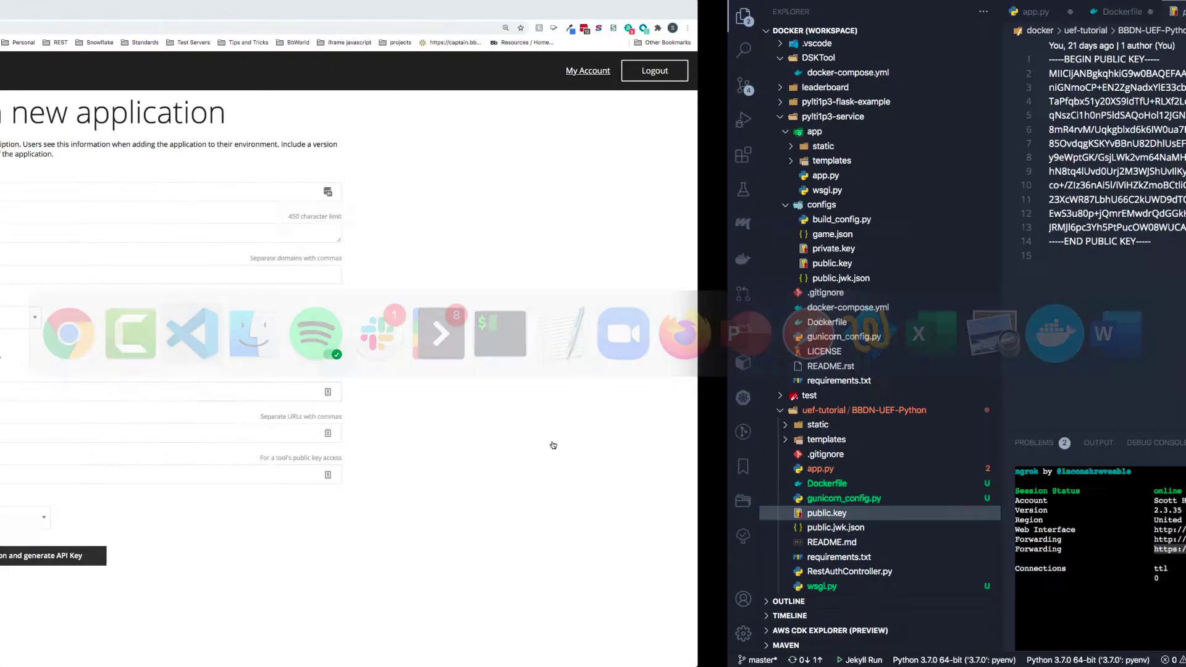
{"action": "double_click", "coordinate": [480, 549]}
{"action": "key", "text": "super+c"}
{"action": "right_click", "coordinate": [480, 549]}
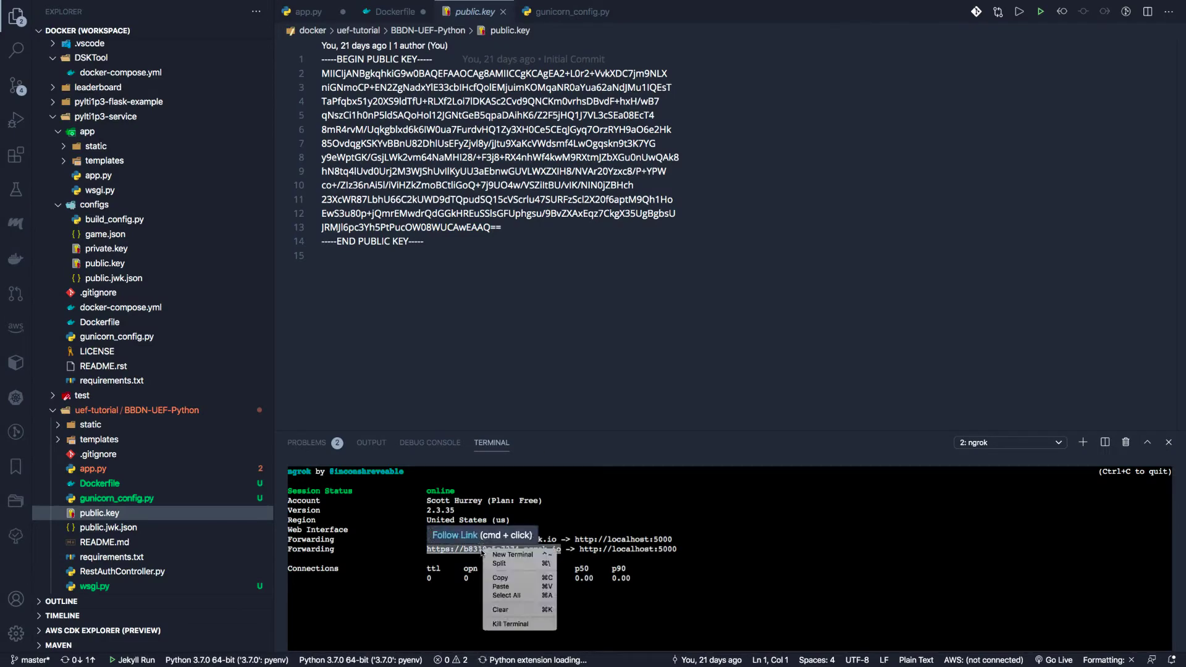
{"action": "left_click", "coordinate": [508, 579]}
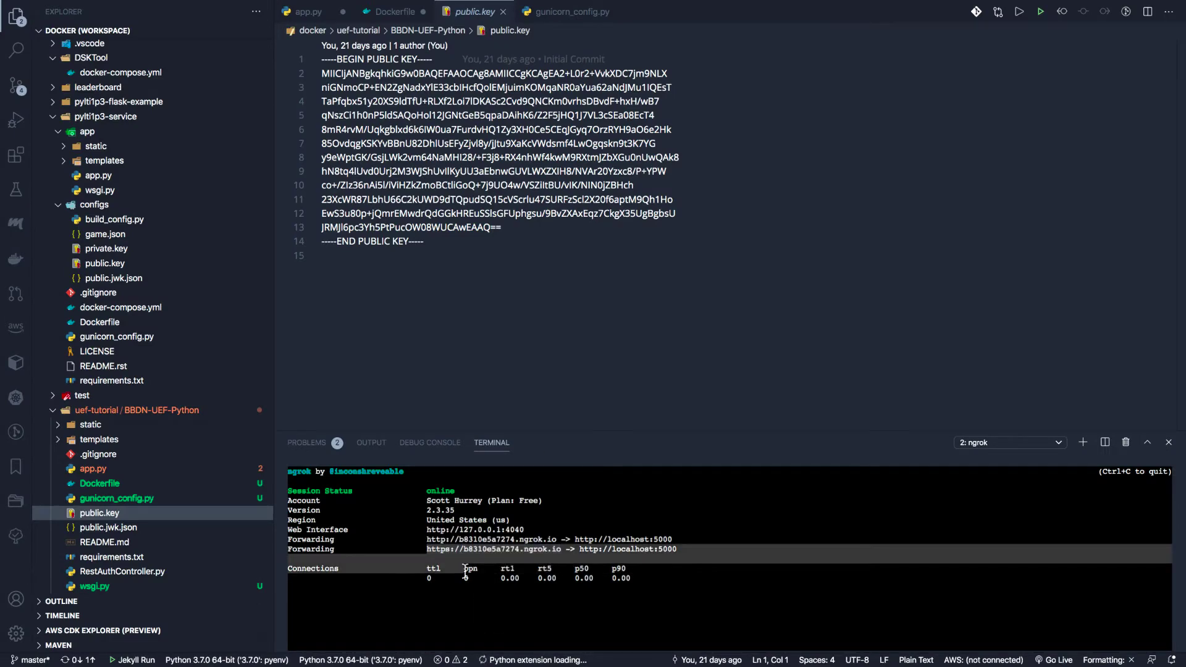
{"action": "key", "text": "super+Tab"}
{"action": "key", "text": "super+v"}
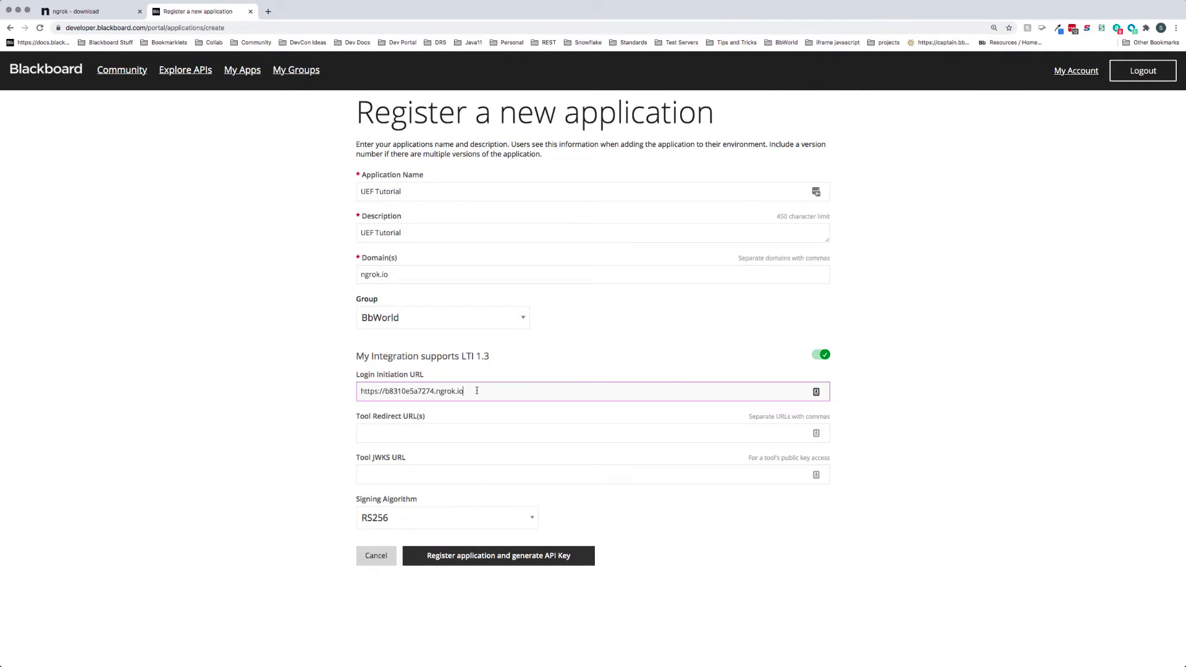
{"action": "type", "text": "/login/"}
{"action": "left_click", "coordinate": [454, 428]}
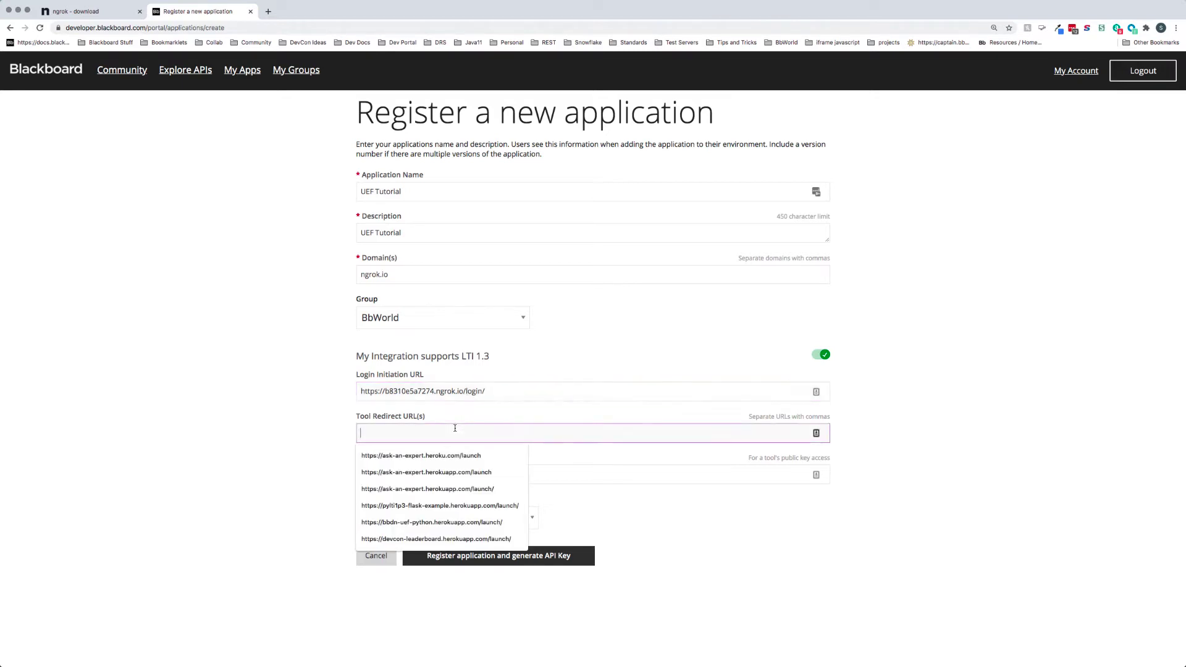
{"action": "key", "text": "super+v"}
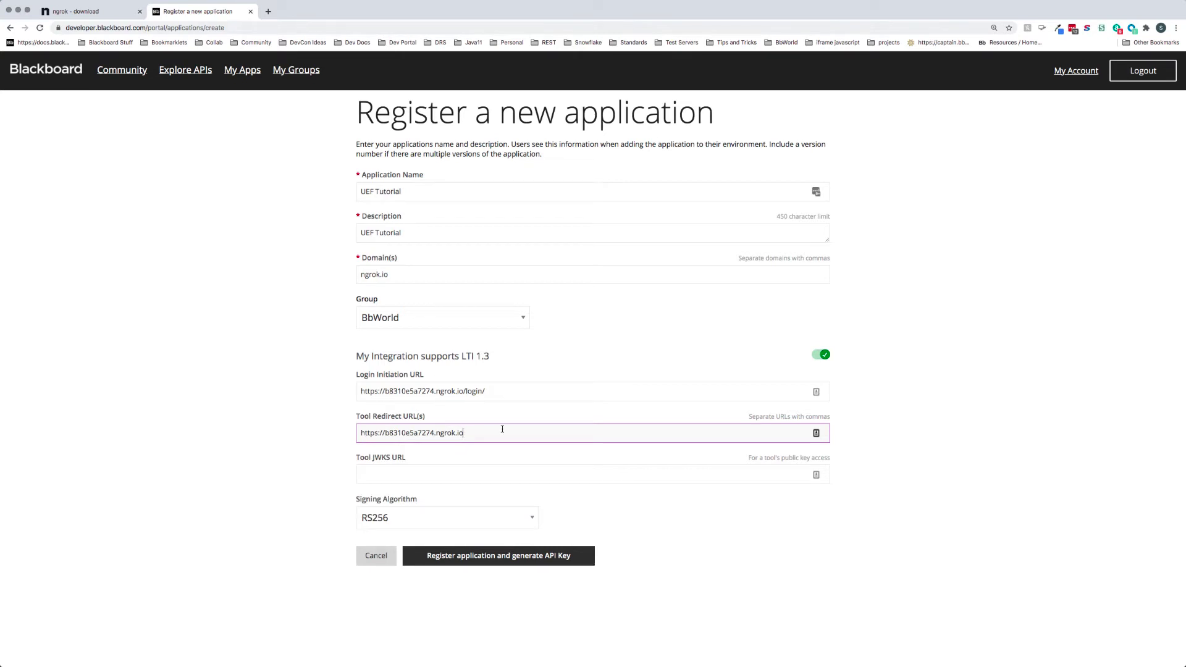
{"action": "type", "text": "/launch/"}
{"action": "left_click", "coordinate": [493, 558]}
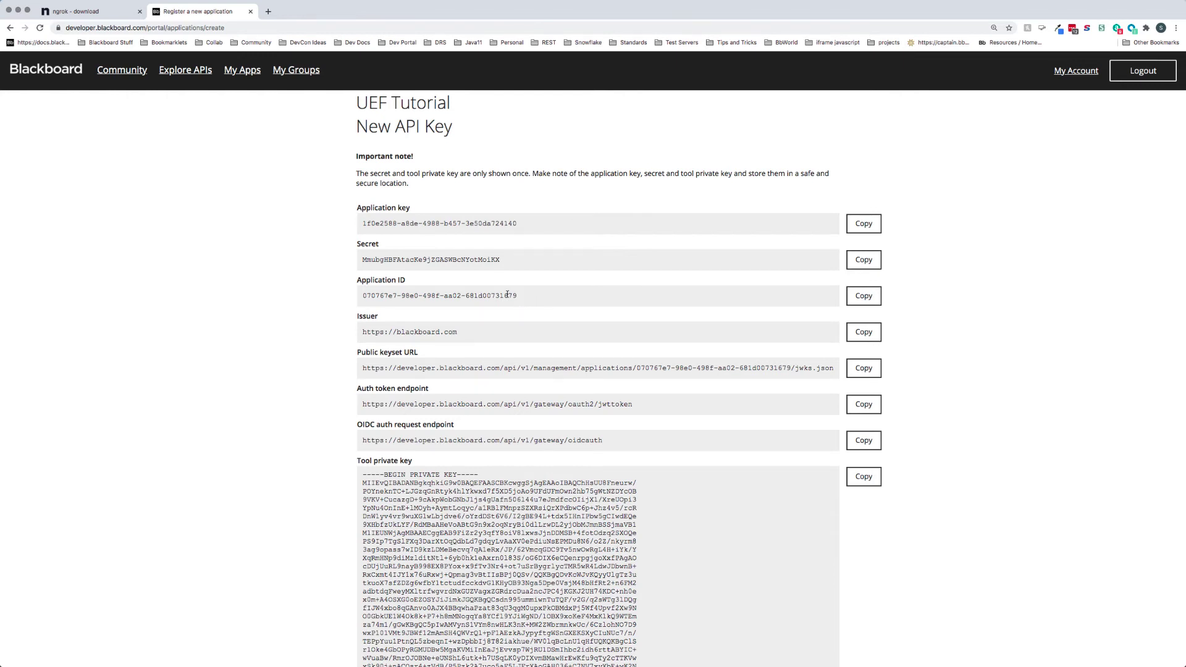
Review the new application's credentials and endpoints, including the application ID within the public keyset URL and the tool private key
{"action": "scroll", "coordinate": [538, 313], "scroll_direction": "down", "scroll_amount": 2}
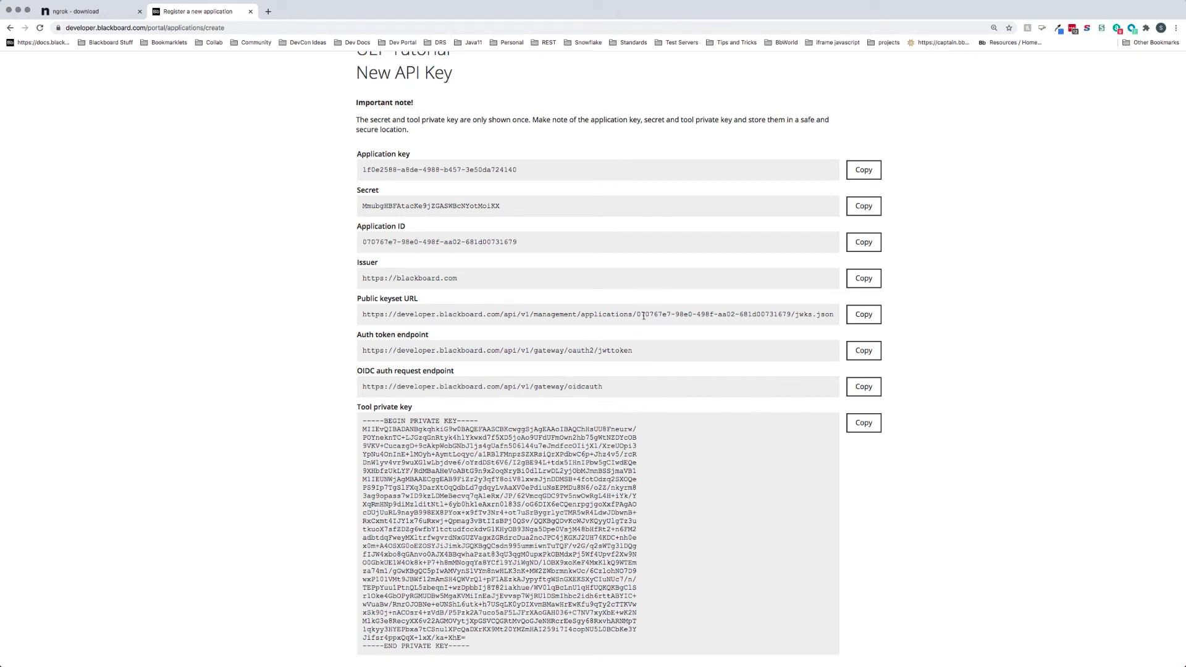
{"action": "left_click_drag", "start_coordinate": [636, 314], "coordinate": [790, 314]}
{"action": "scroll", "coordinate": [790, 314], "scroll_direction": "down", "scroll_amount": 1}
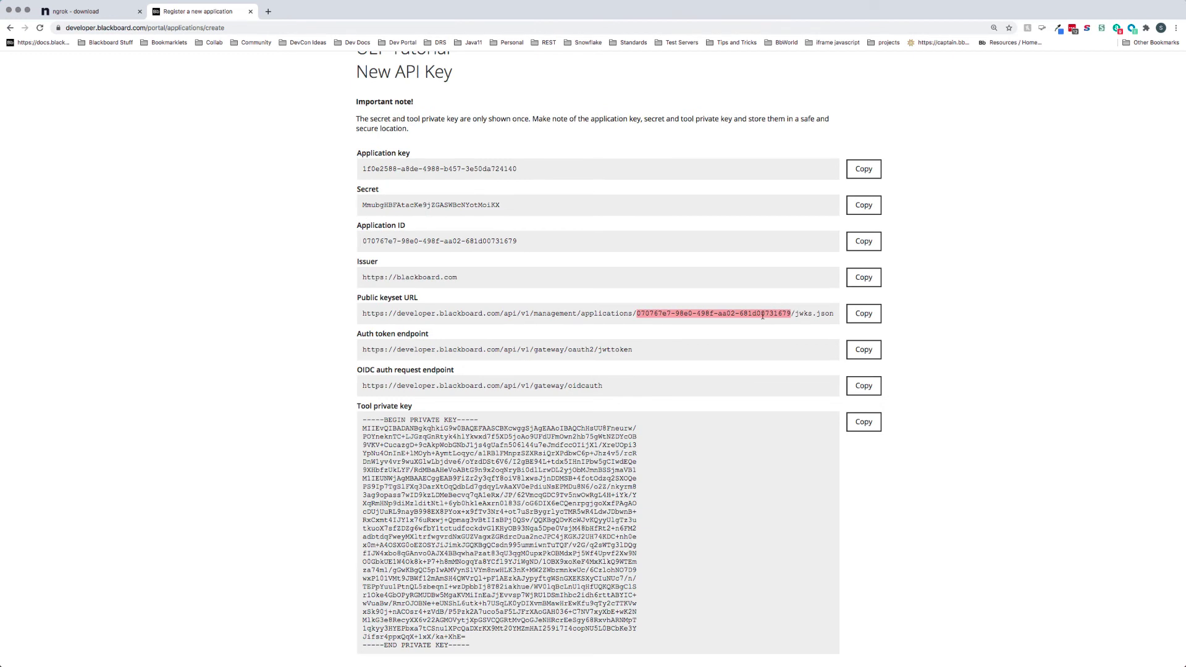
{"action": "left_click", "coordinate": [761, 302]}
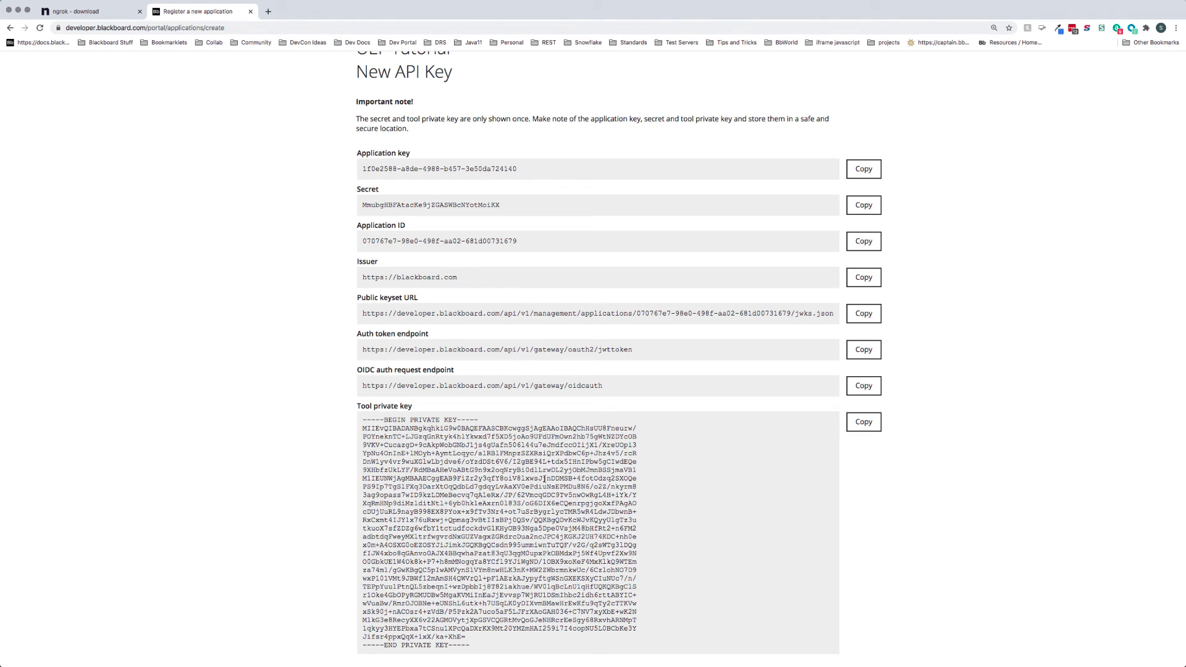
{"action": "scroll", "coordinate": [544, 479], "scroll_direction": "down", "scroll_amount": 2}
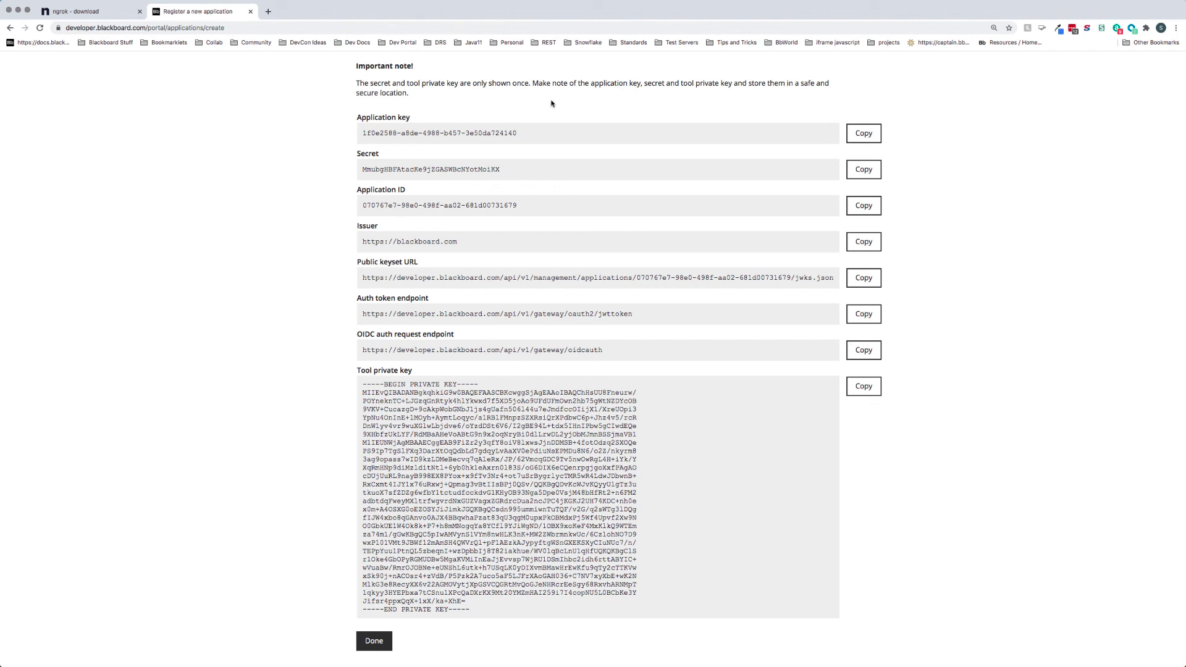
{"action": "mouse_move", "coordinate": [532, 2]}
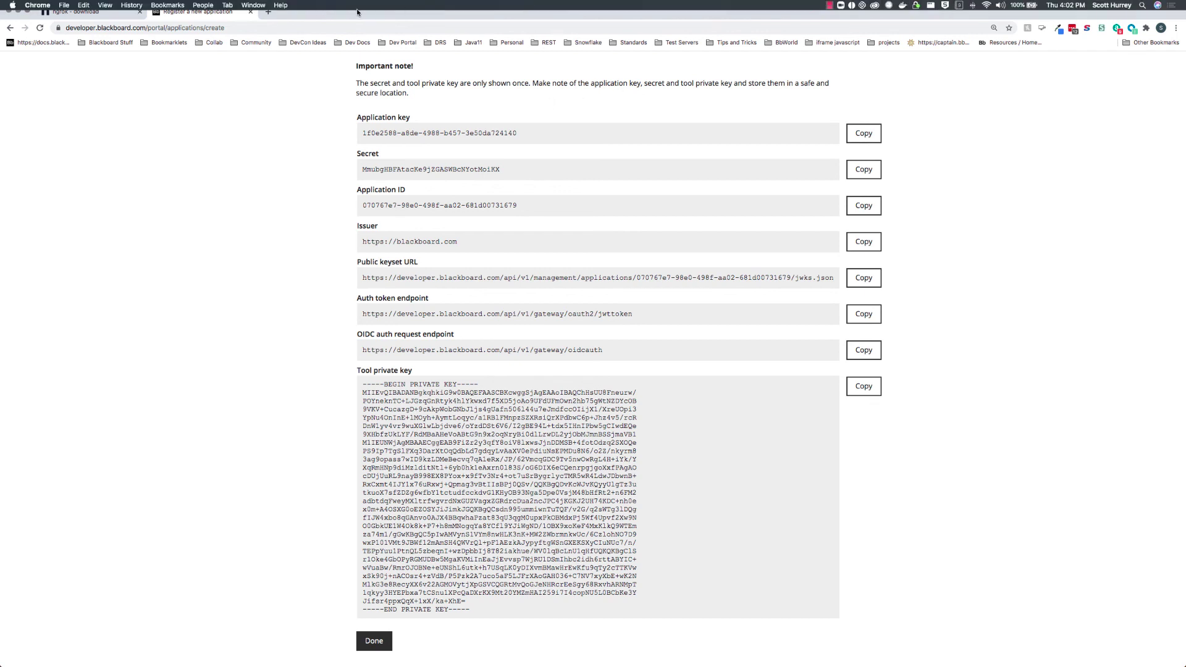
{"action": "left_click", "coordinate": [830, 5]}
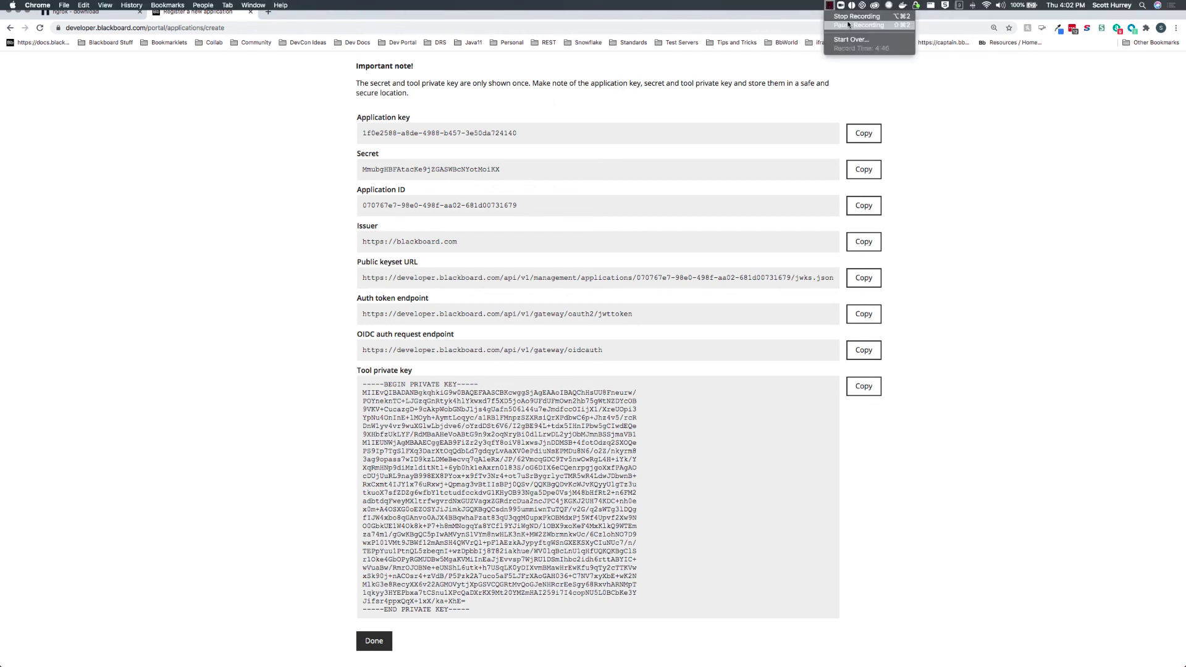